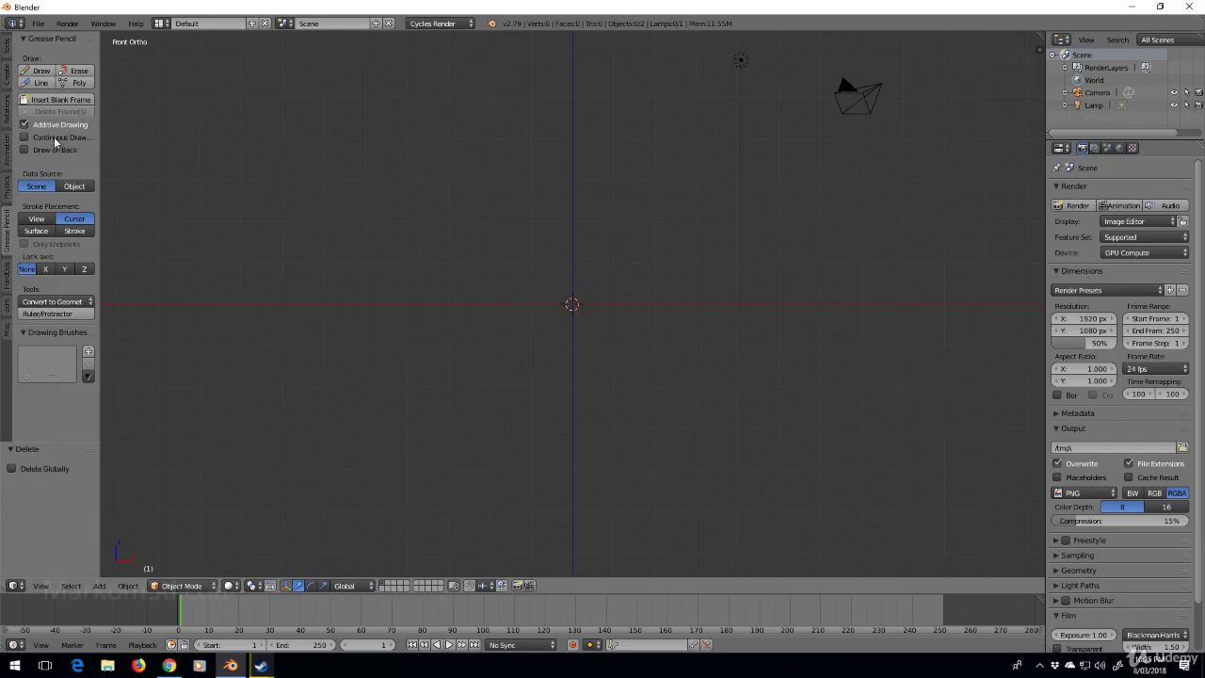
Step: Enable continuous Grease Pencil drawing and sketch two small side-view vehicle concepts side by side along the top of the front view
click(42, 70)
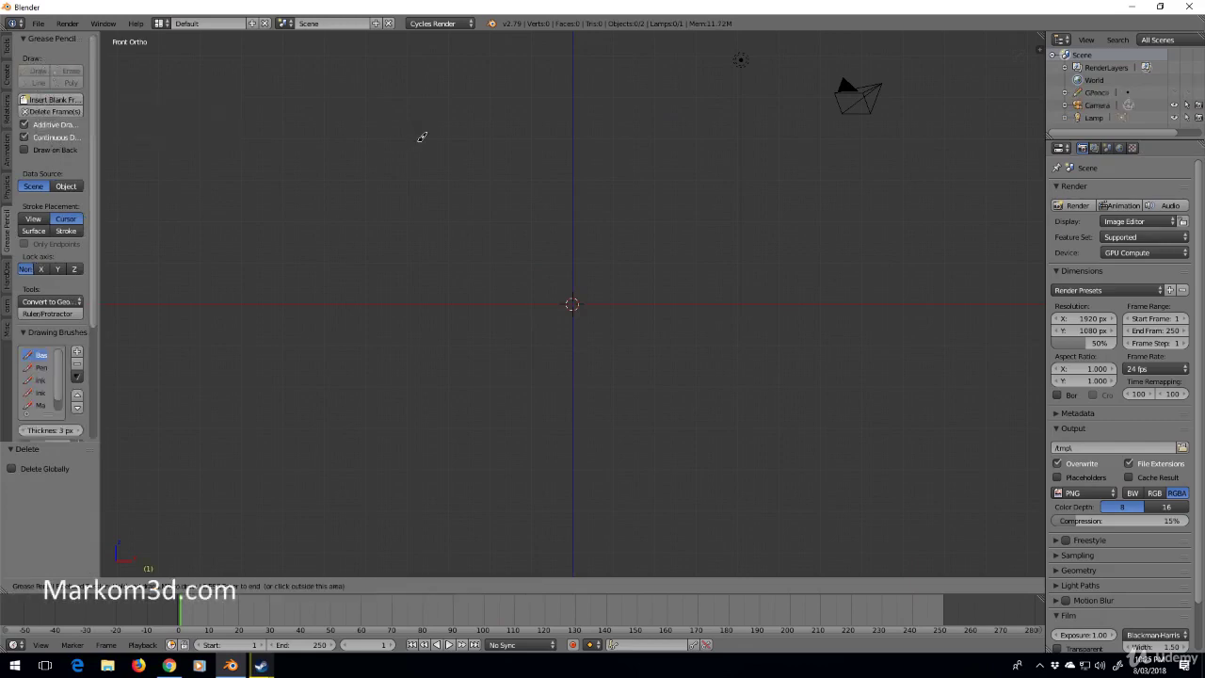
mouse_move(350, 153)
mouse_down()
mouse_move(428, 114)
mouse_move(421, 103)
mouse_move(494, 153)
mouse_move(334, 173)
mouse_up()
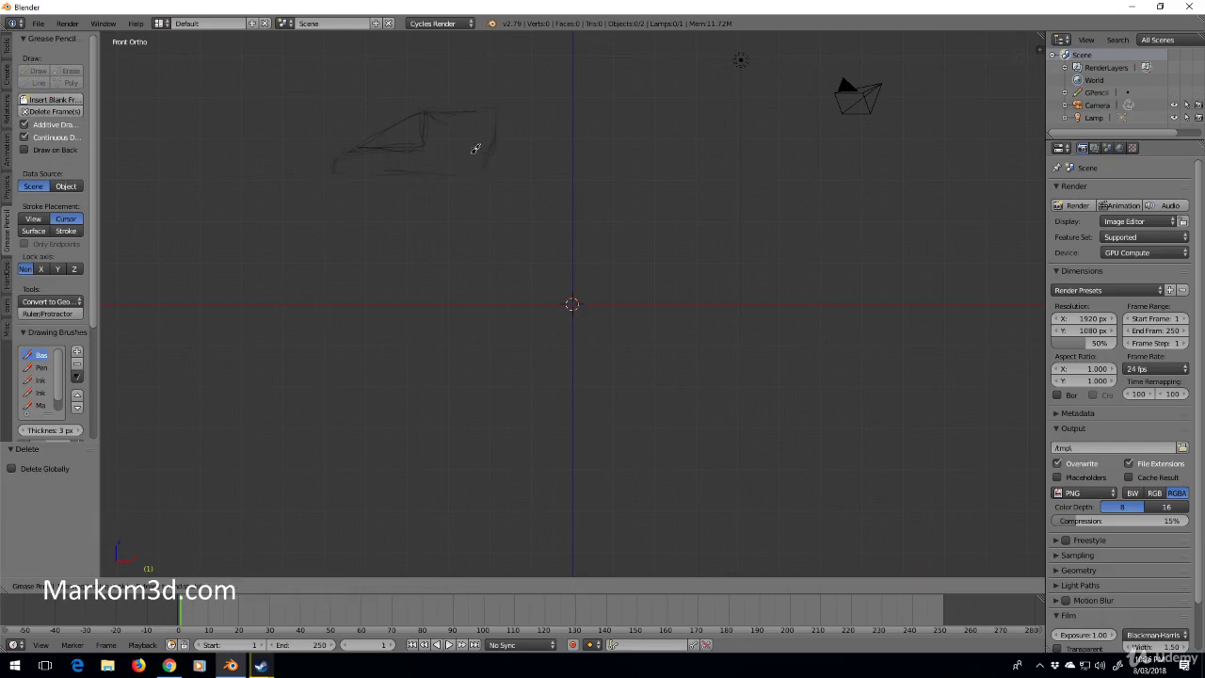
drag(478, 152, 494, 143)
mouse_move(574, 166)
mouse_down()
mouse_move(636, 140)
mouse_move(776, 124)
mouse_move(704, 164)
mouse_move(803, 141)
mouse_move(777, 119)
mouse_move(704, 137)
mouse_up()
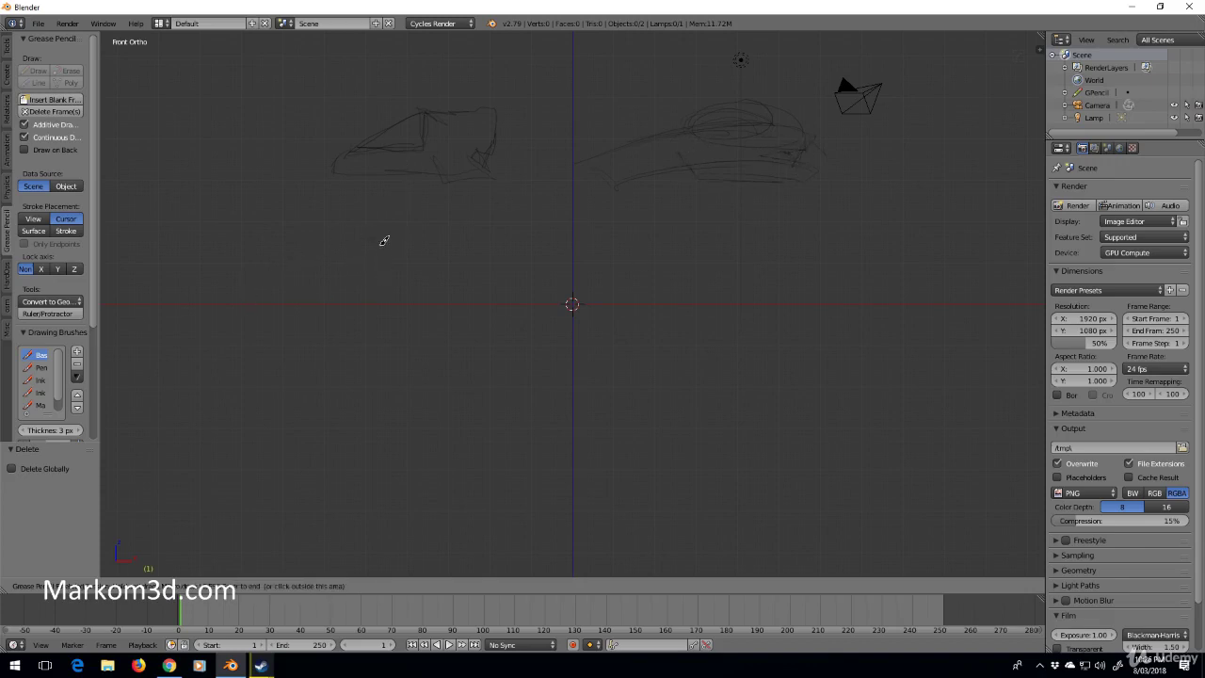
Step: Sketch a third side-view concept below the first, with a pointed cockpit, a boxy rear body and an elongated engine shape
mouse_move(384, 241)
mouse_down()
mouse_move(344, 290)
mouse_move(326, 266)
mouse_up()
mouse_move(386, 268)
mouse_down()
mouse_move(377, 246)
mouse_move(369, 263)
mouse_move(389, 264)
mouse_move(385, 281)
mouse_move(451, 290)
mouse_up()
drag(408, 237, 530, 247)
mouse_move(486, 241)
mouse_down()
mouse_move(478, 303)
mouse_move(509, 313)
mouse_up()
drag(509, 314, 384, 309)
drag(408, 239, 387, 309)
drag(400, 256, 515, 267)
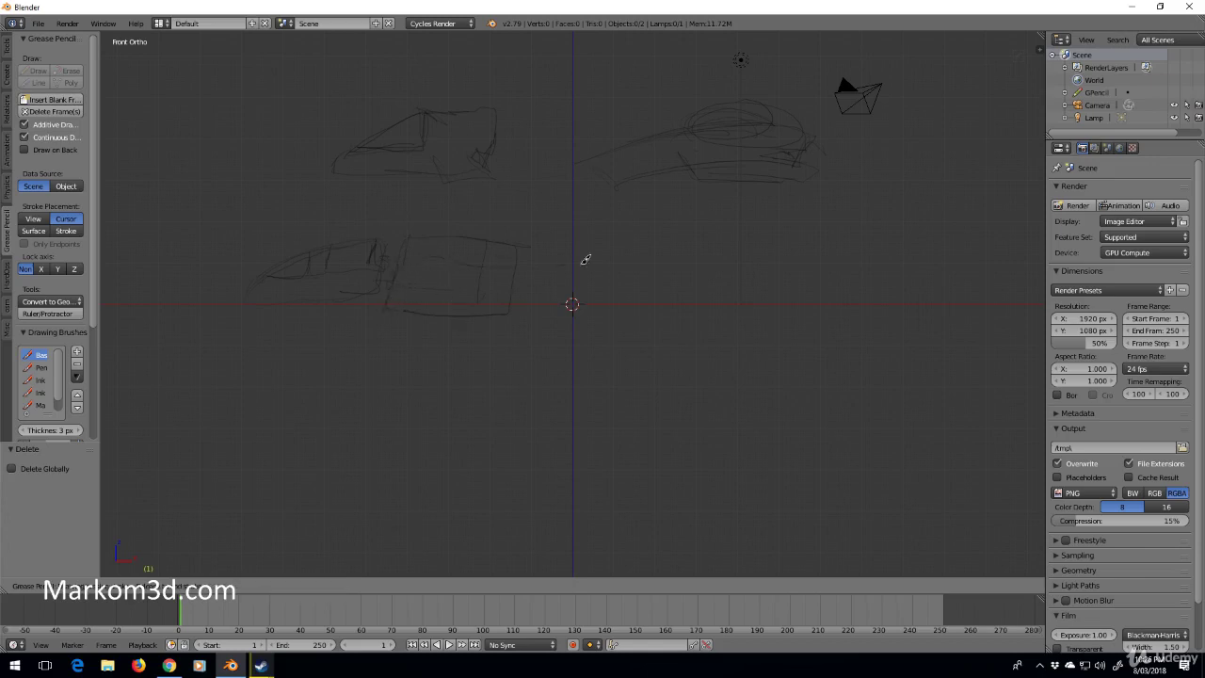
drag(414, 275, 579, 265)
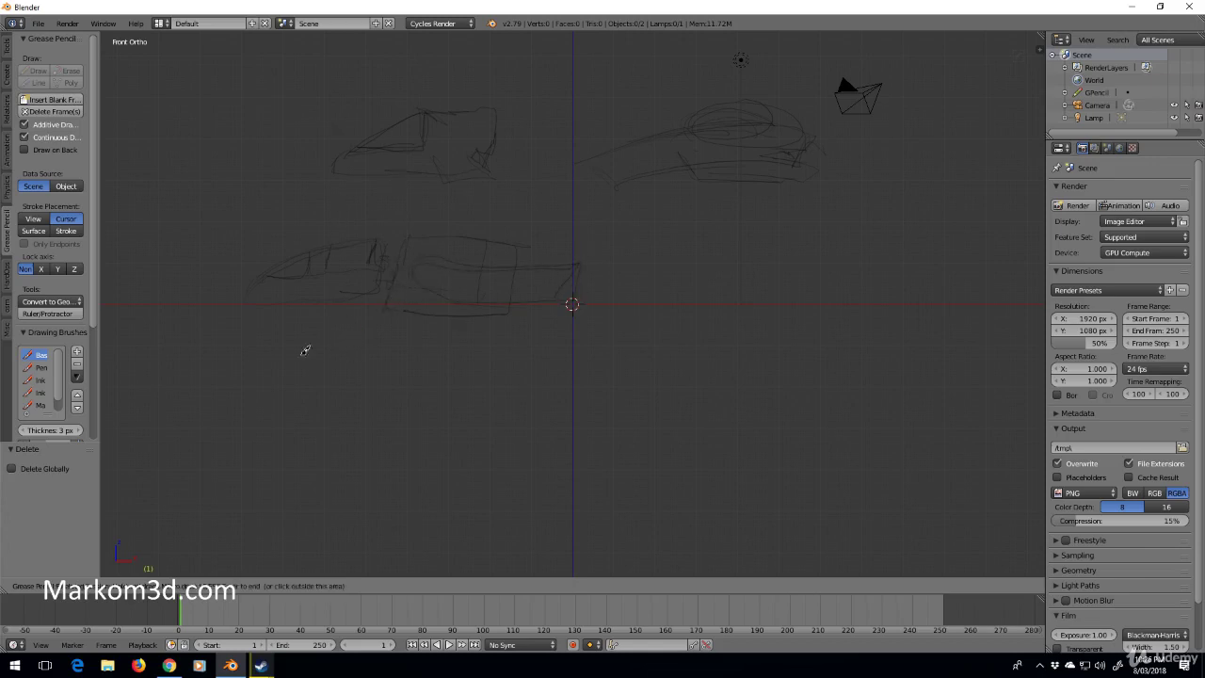
Step: Sketch a fourth side-view concept below the third, with a curved front canopy and a stepped rectangular rear section
drag(251, 381, 388, 354)
drag(345, 407, 399, 405)
mouse_move(398, 358)
mouse_down()
mouse_move(404, 393)
mouse_move(457, 365)
mouse_move(496, 397)
mouse_move(409, 396)
mouse_move(554, 408)
mouse_up()
drag(411, 408, 554, 381)
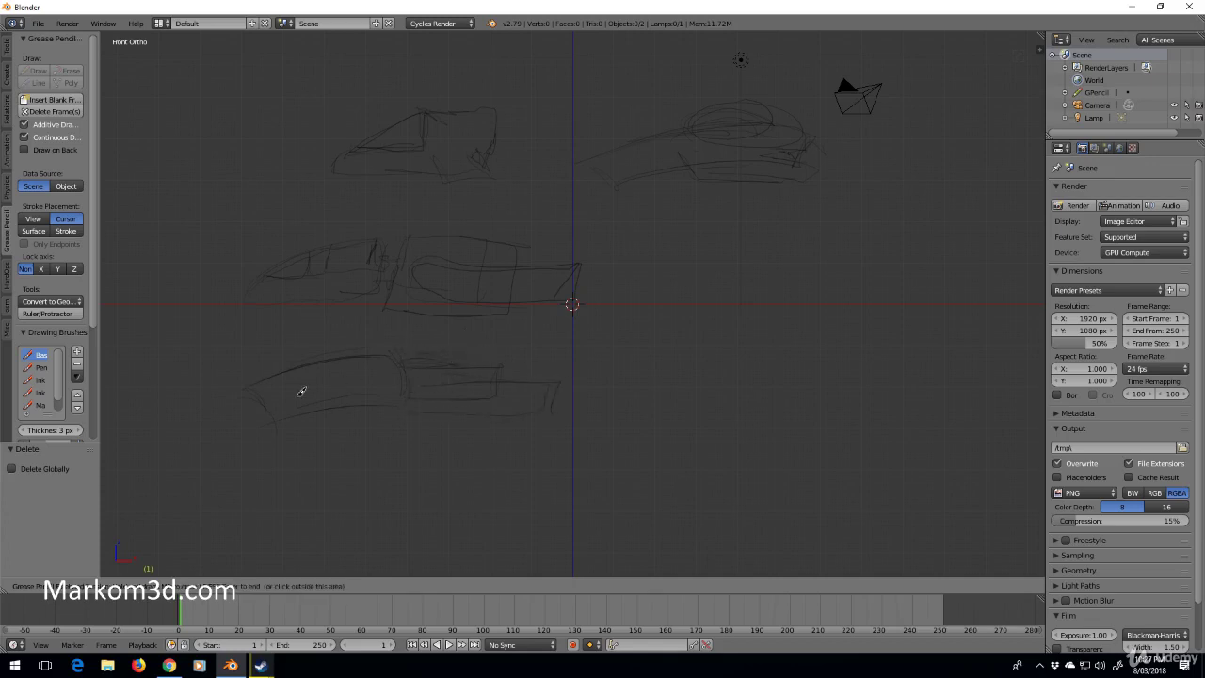
mouse_move(251, 387)
mouse_down()
mouse_move(283, 404)
mouse_move(375, 375)
mouse_up()
Step: Sketch a fifth side-view concept beside the fourth, with a curved canopy, a pilot's head, a lower hull and a rear block
drag(616, 348, 748, 330)
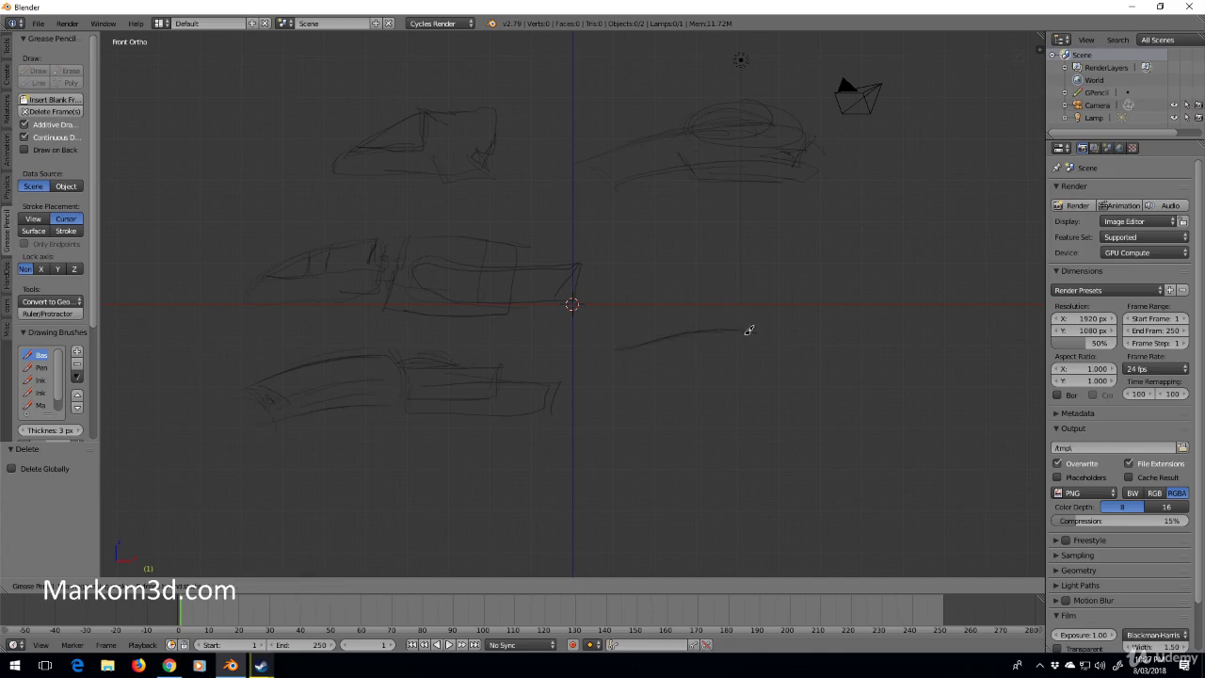
mouse_move(664, 382)
mouse_down()
mouse_move(780, 344)
mouse_move(773, 329)
mouse_up()
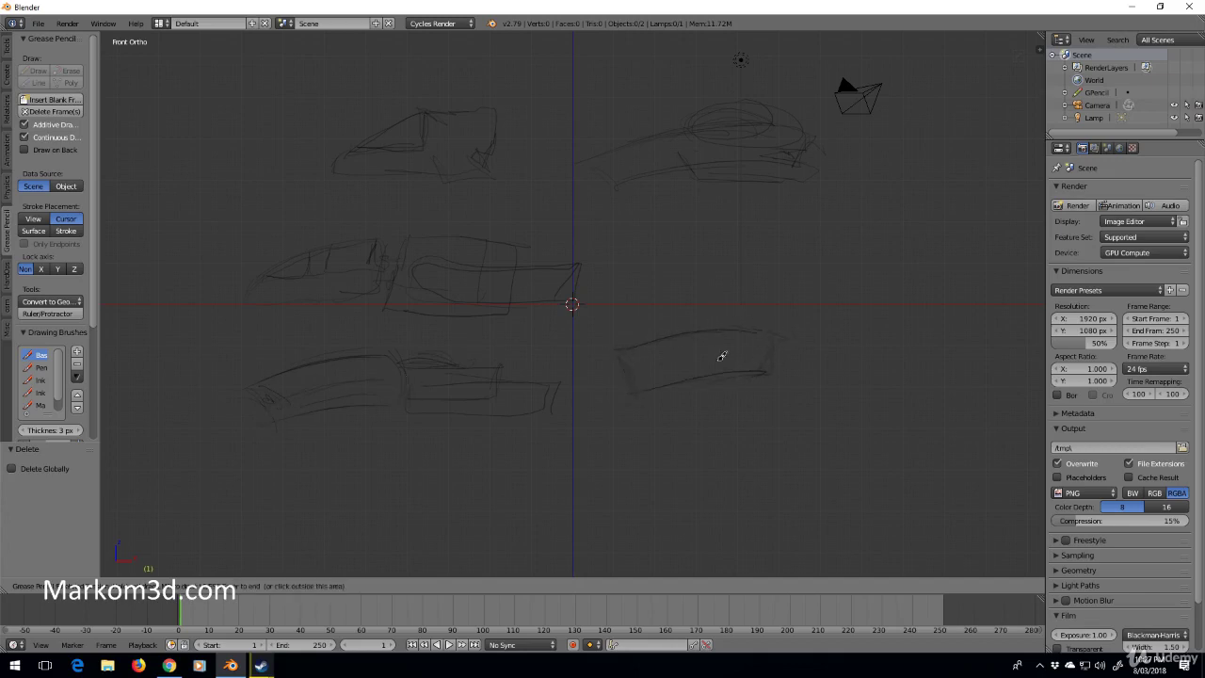
mouse_move(633, 350)
mouse_down()
mouse_move(646, 363)
mouse_move(762, 334)
mouse_move(746, 352)
mouse_move(731, 339)
mouse_move(690, 355)
mouse_move(751, 347)
mouse_up()
mouse_move(663, 392)
mouse_down()
mouse_move(764, 383)
mouse_move(669, 379)
mouse_move(819, 386)
mouse_up()
mouse_move(771, 348)
mouse_down()
mouse_move(791, 345)
mouse_move(819, 387)
mouse_up()
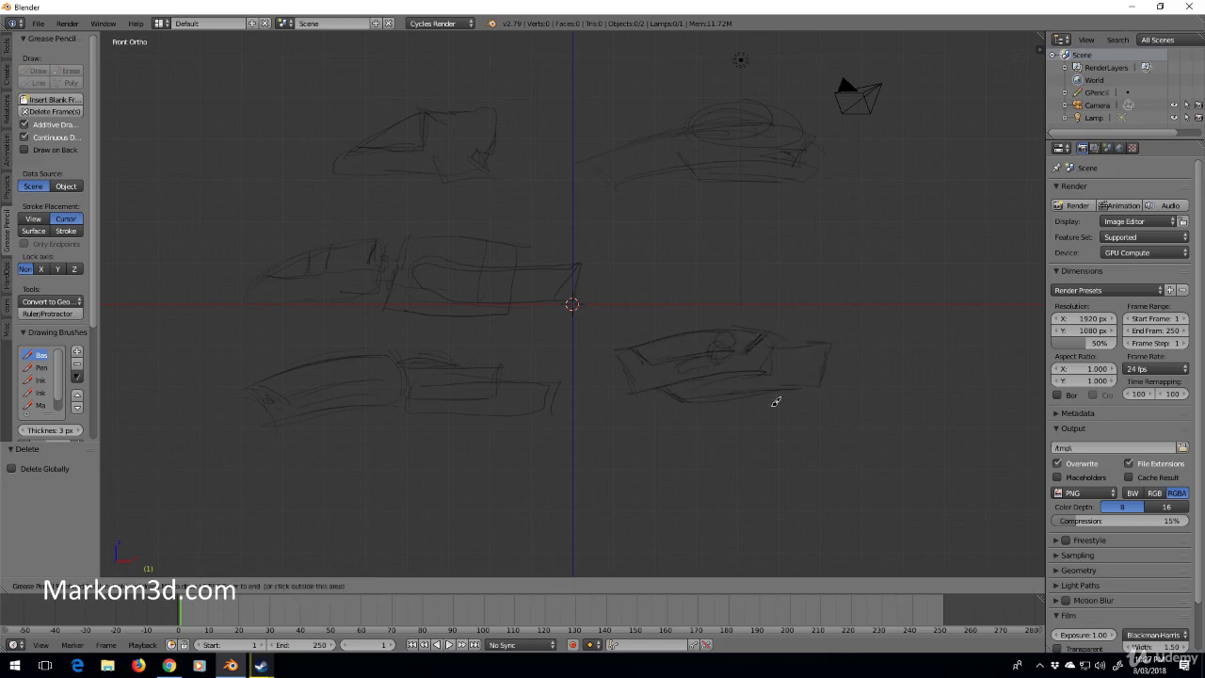
Step: Add a cylindrical side engine with a round intake to the fifth concept, then darken its nose and slope its rear body
drag(724, 376, 725, 407)
mouse_move(730, 376)
mouse_down()
mouse_move(764, 374)
mouse_move(834, 400)
mouse_up()
mouse_move(728, 408)
mouse_down()
mouse_move(833, 401)
mouse_move(843, 375)
mouse_up()
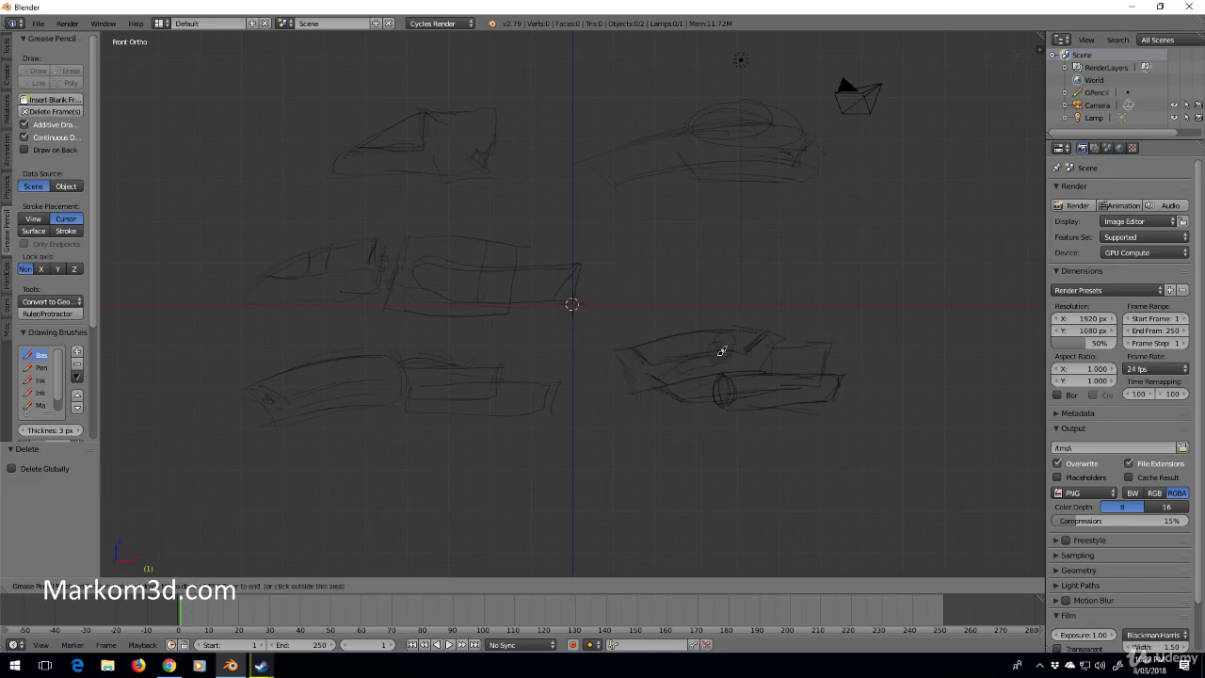
right_drag(670, 375, 666, 375)
mouse_move(631, 394)
mouse_down()
mouse_move(685, 374)
mouse_move(647, 356)
mouse_move(706, 351)
mouse_up()
drag(666, 392, 681, 395)
mouse_move(835, 363)
right_down()
mouse_move(825, 344)
mouse_move(834, 352)
mouse_move(790, 363)
mouse_move(787, 344)
right_up()
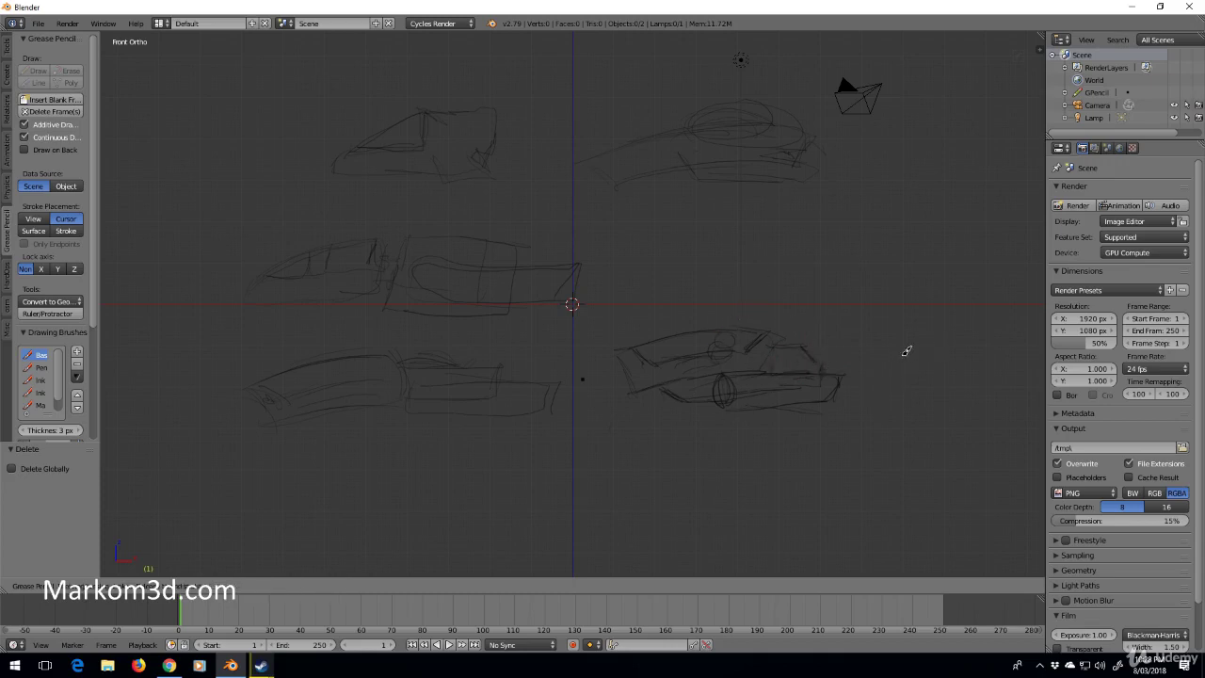
Step: Sketch a front view beside the fifth concept, with a domed canopy, two round side engines and small details along the lower edge
drag(890, 357, 946, 355)
drag(885, 332, 948, 330)
mouse_move(879, 335)
mouse_down()
mouse_move(952, 336)
mouse_move(889, 357)
mouse_up()
drag(950, 333, 944, 353)
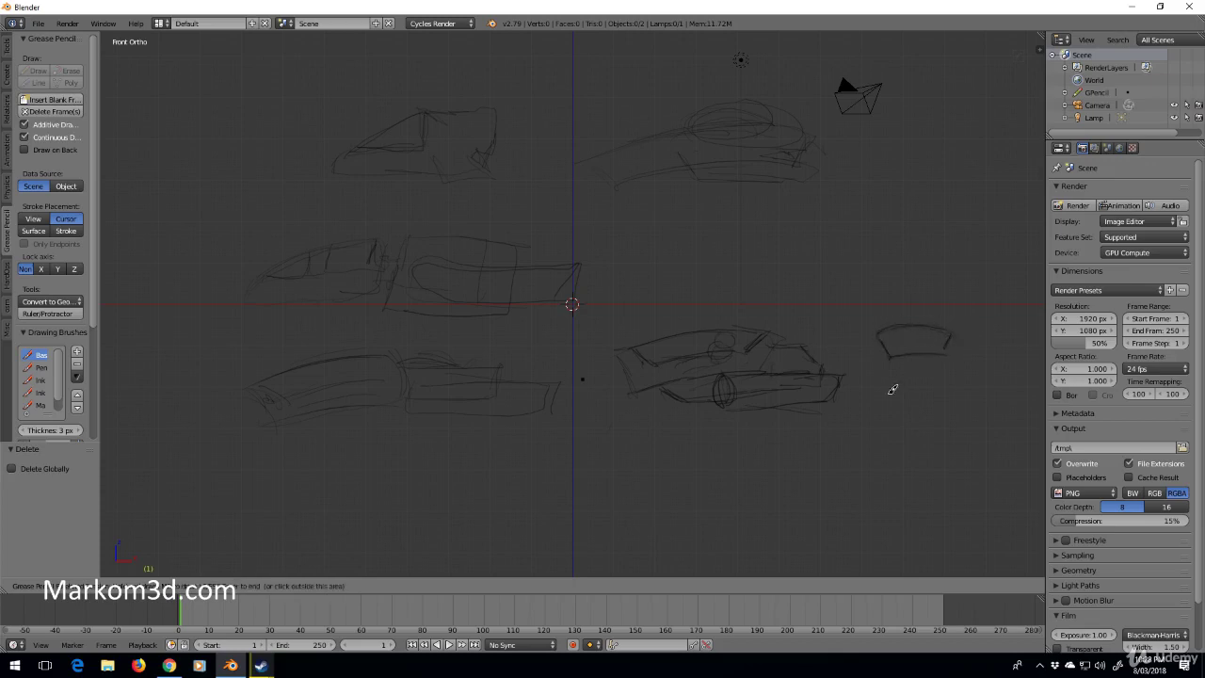
mouse_move(883, 331)
mouse_down()
mouse_move(859, 365)
mouse_move(867, 350)
mouse_move(948, 385)
mouse_move(975, 359)
mouse_move(956, 336)
mouse_move(970, 362)
mouse_up()
mouse_move(863, 368)
mouse_down()
mouse_move(858, 389)
mouse_move(879, 366)
mouse_move(869, 372)
mouse_up()
mouse_move(975, 372)
mouse_down()
mouse_move(955, 383)
mouse_move(979, 375)
mouse_up()
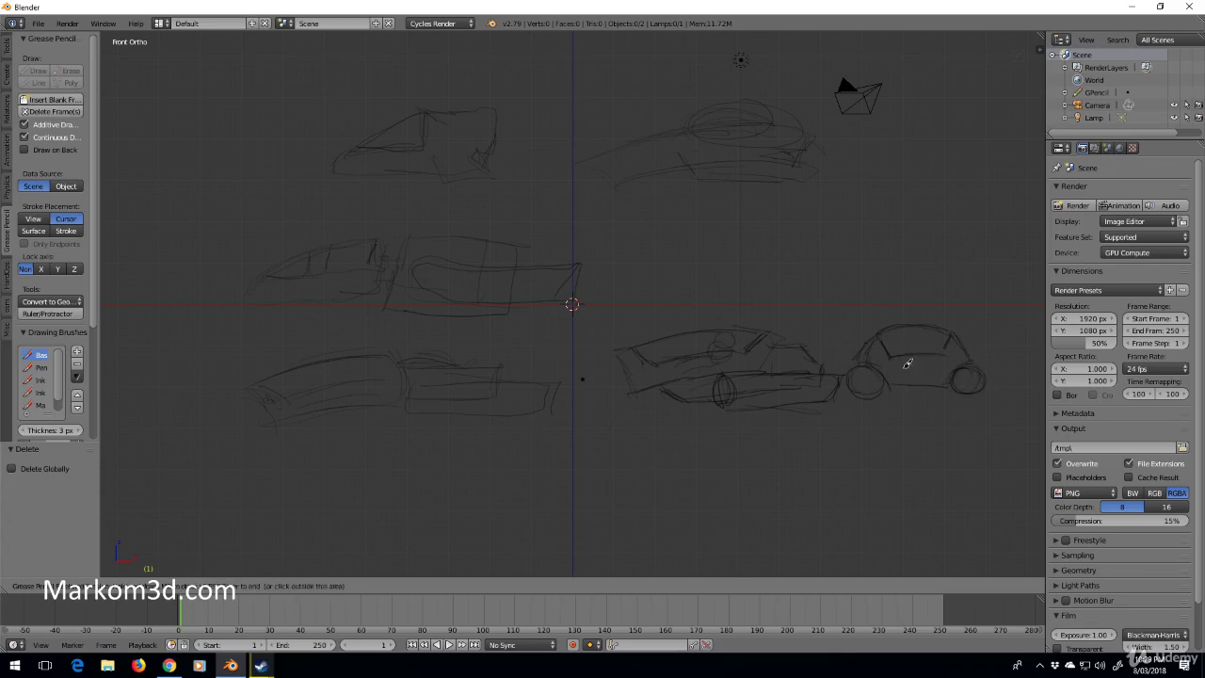
mouse_move(902, 364)
mouse_down()
mouse_move(902, 381)
mouse_move(945, 376)
mouse_move(904, 371)
mouse_move(926, 382)
mouse_up()
drag(937, 381, 942, 381)
Step: Draw a large side-view outline below the thumbnails, with an arched canopy, a window, a pointed nose and a tapered rear
scroll(616, 388, down, 5)
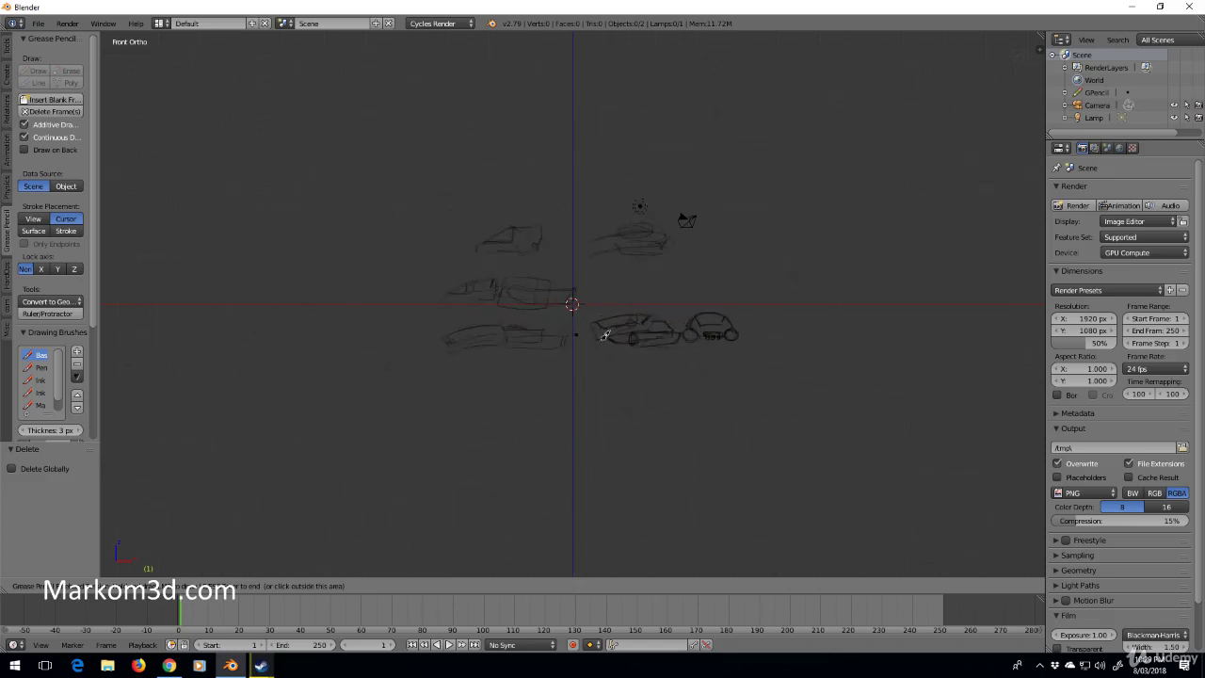
mouse_move(586, 368)
shift+middle_down()
mouse_move(603, 244)
mouse_move(644, 199)
shift+middle_up()
ctrl+middle_drag(564, 318, 551, 330)
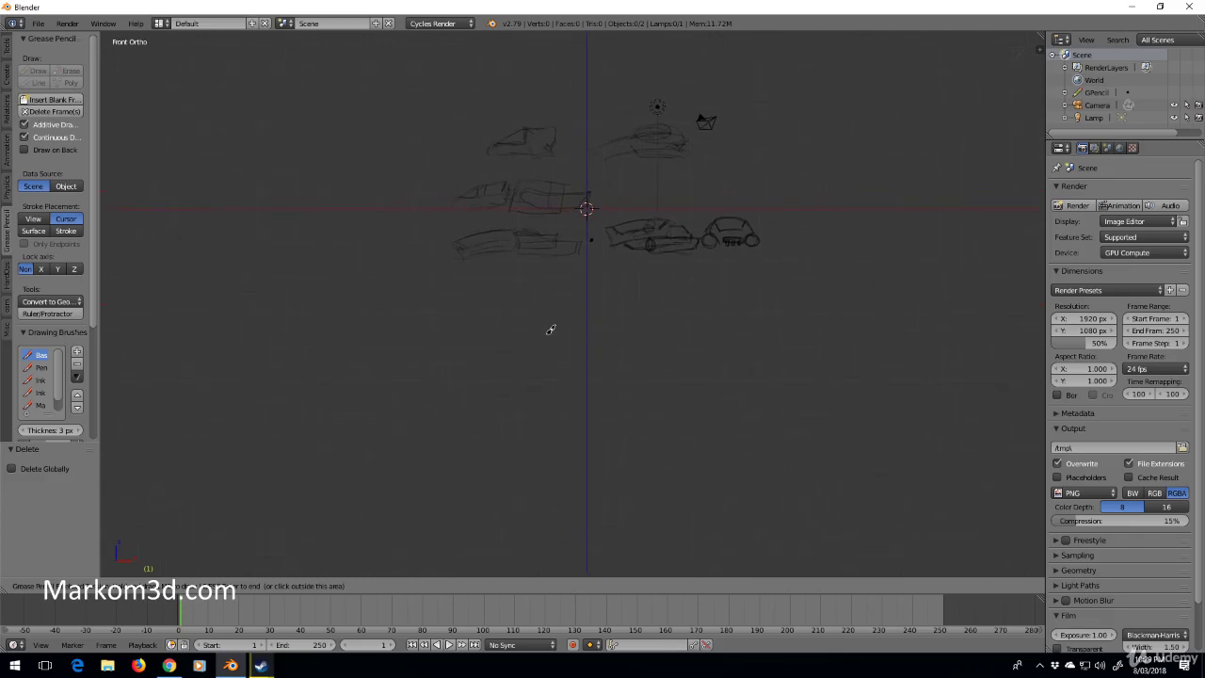
drag(301, 419, 672, 324)
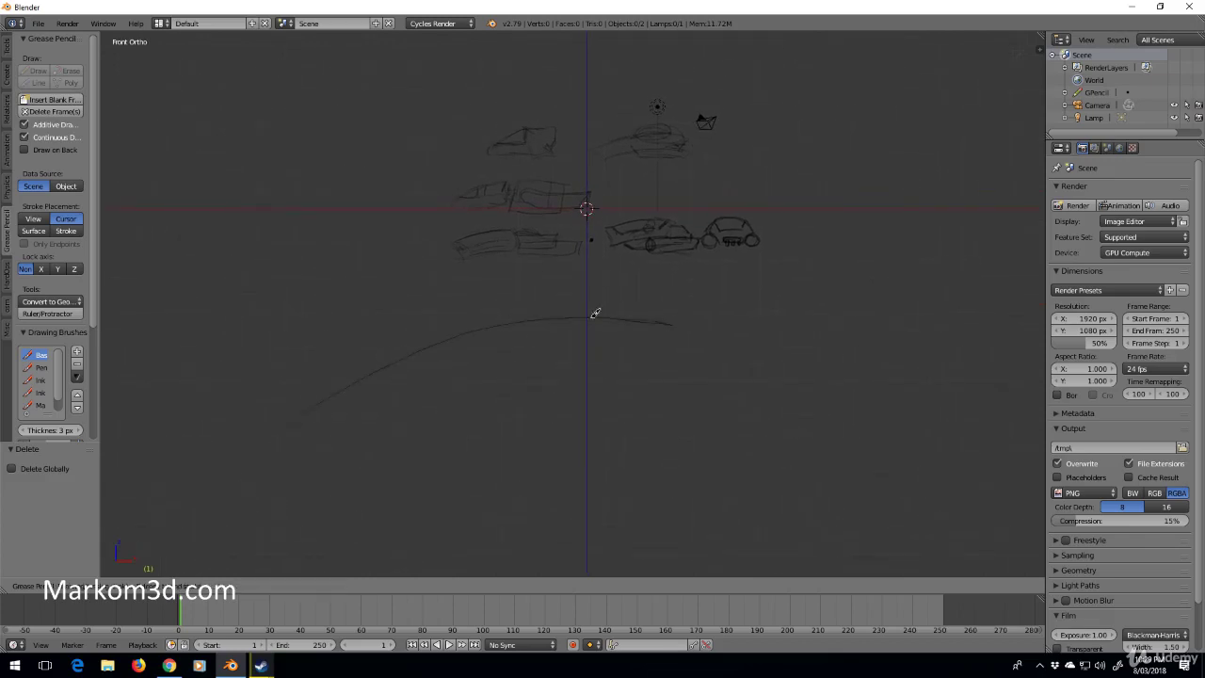
key(Escape)
mouse_move(299, 424)
mouse_down()
mouse_move(462, 424)
mouse_move(608, 396)
mouse_move(694, 345)
mouse_move(648, 310)
mouse_up()
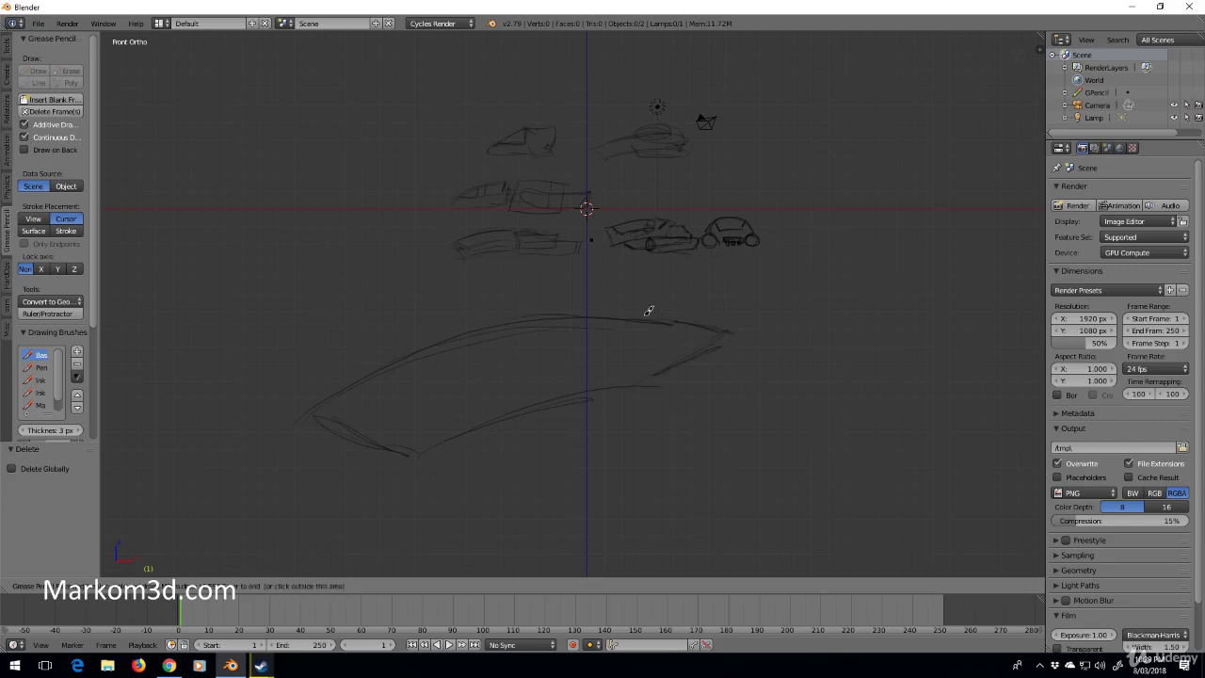
drag(291, 476, 380, 518)
mouse_move(260, 471)
mouse_down()
mouse_move(429, 536)
mouse_move(659, 441)
mouse_up()
mouse_move(536, 493)
mouse_down()
mouse_move(689, 460)
mouse_move(826, 355)
mouse_up()
drag(743, 338, 813, 366)
Step: Sketch a seated pilot inside the large vehicle's cockpit, with torso, arms and legs reaching toward a control console
drag(571, 389, 577, 453)
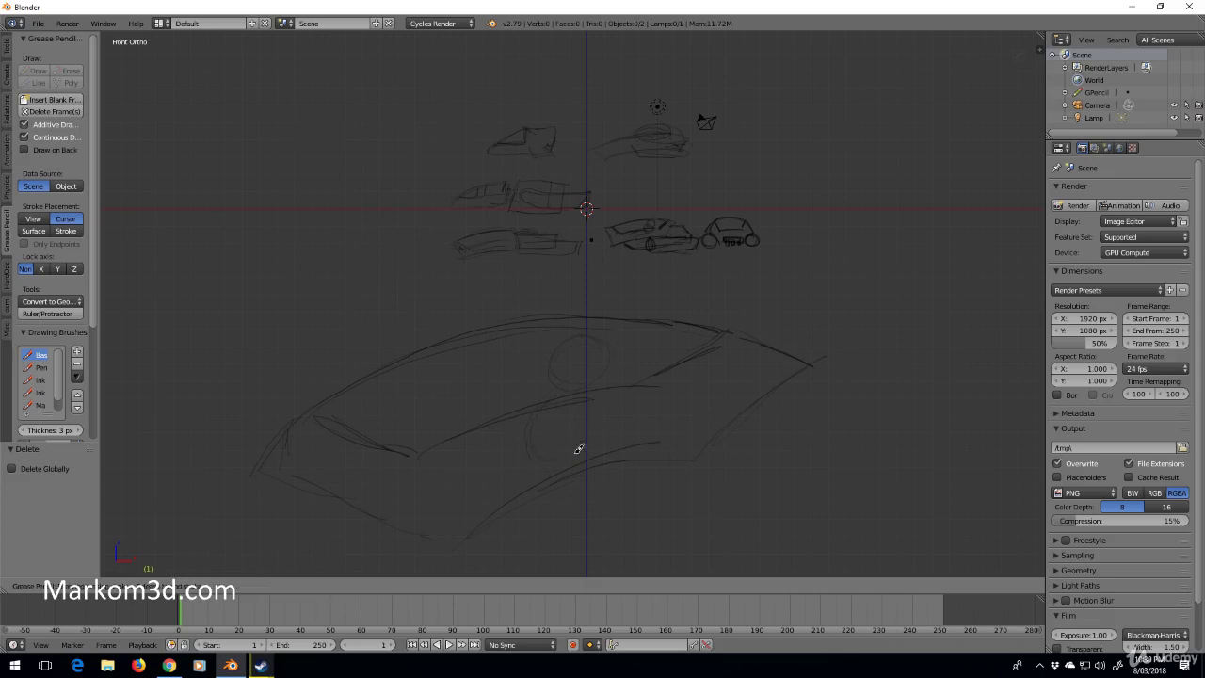
mouse_move(567, 389)
mouse_down()
mouse_move(566, 462)
mouse_move(554, 461)
mouse_up()
mouse_move(529, 438)
mouse_down()
mouse_move(484, 460)
mouse_move(477, 472)
mouse_move(499, 484)
mouse_up()
drag(471, 406, 477, 412)
mouse_move(431, 448)
mouse_down()
mouse_move(460, 454)
mouse_move(409, 402)
mouse_move(446, 425)
mouse_up()
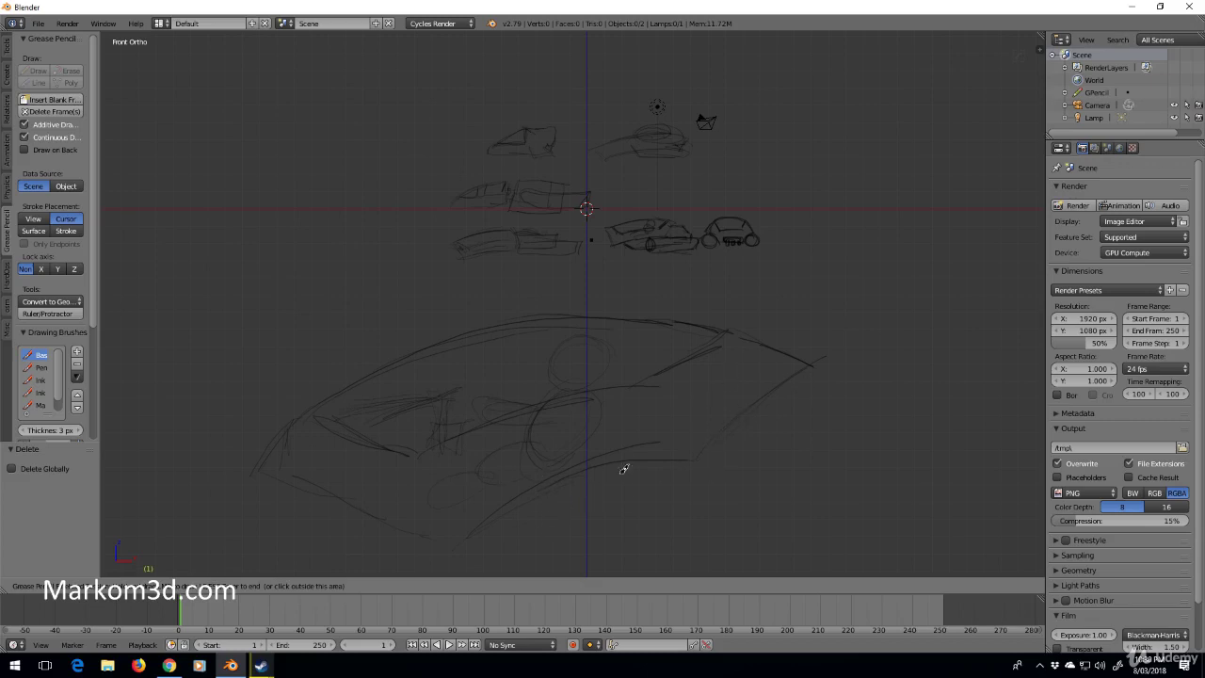
Step: Sketch the large vehicle's rear engine block and underside, adding a small box below the cockpit connected by a pipe to an upright part
drag(759, 404, 885, 405)
drag(877, 408, 866, 484)
mouse_move(621, 521)
mouse_down()
mouse_move(512, 536)
mouse_move(834, 526)
mouse_move(872, 452)
mouse_up()
drag(574, 508, 573, 541)
mouse_move(565, 507)
mouse_down()
mouse_move(607, 502)
mouse_move(607, 540)
mouse_up()
drag(562, 539, 606, 544)
drag(617, 510, 676, 505)
mouse_move(682, 485)
mouse_down()
mouse_move(684, 501)
mouse_move(670, 507)
mouse_up()
drag(669, 481, 698, 482)
drag(698, 483, 696, 503)
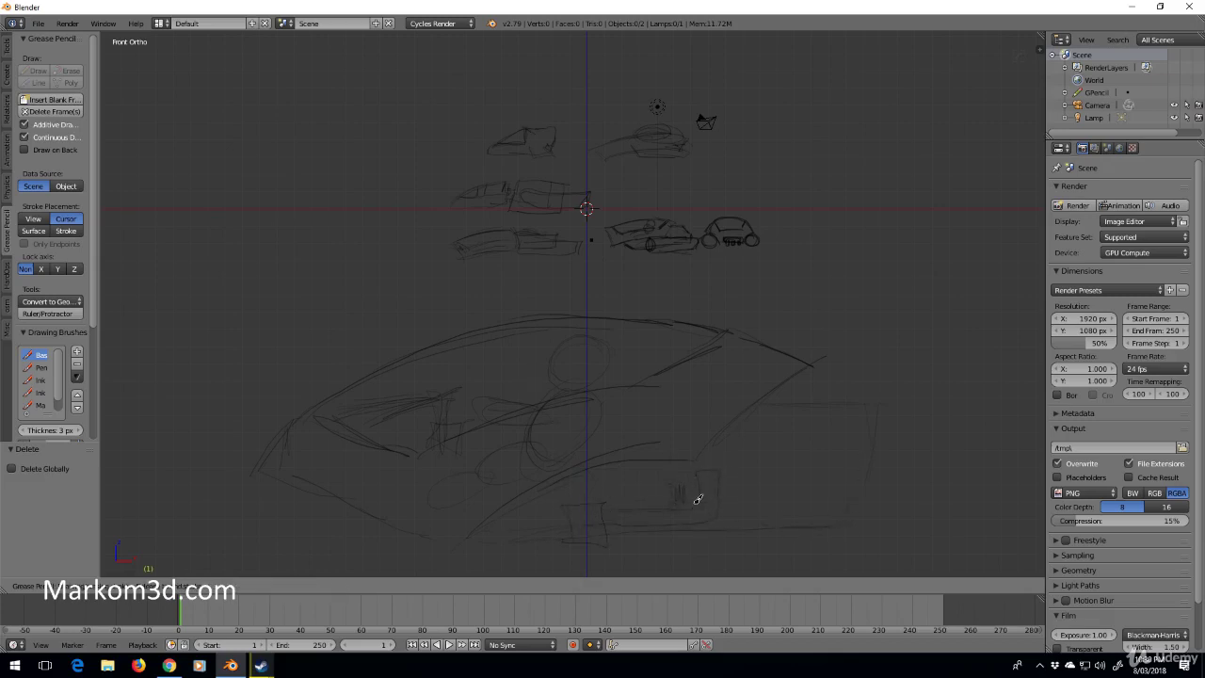
Step: Draw a slatted exhaust panel with horizontal fins at the back of the large vehicle's engine block
drag(855, 417, 842, 516)
mouse_move(813, 417)
mouse_down()
mouse_move(855, 417)
mouse_move(785, 520)
mouse_up()
mouse_move(874, 411)
mouse_down()
mouse_move(851, 482)
mouse_move(818, 498)
mouse_move(849, 496)
mouse_move(852, 471)
mouse_up()
mouse_move(822, 451)
mouse_down()
mouse_move(854, 450)
mouse_move(862, 429)
mouse_up()
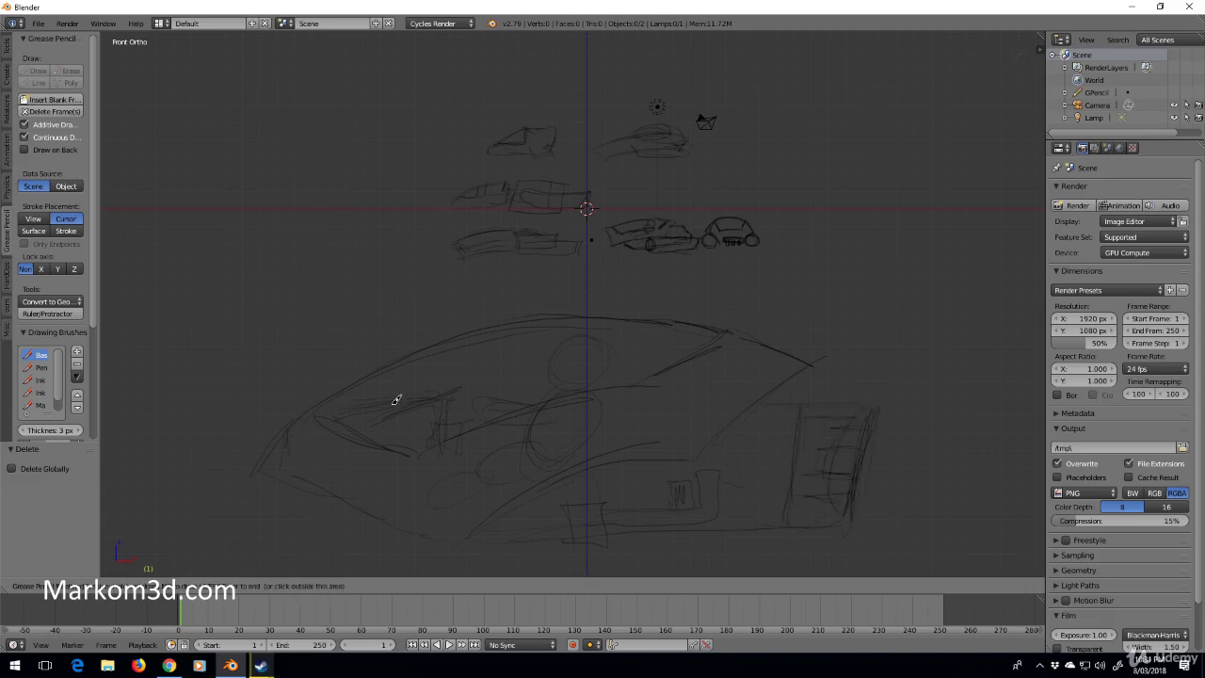
Step: Sketch the lower nose section of the large vehicle and label its front lamp "lights" with a curved leader line
drag(274, 479, 274, 540)
drag(293, 543, 411, 527)
drag(293, 544, 423, 539)
mouse_move(157, 406)
mouse_down()
mouse_move(196, 429)
mouse_move(239, 386)
mouse_up()
drag(201, 433, 275, 497)
Step: Handwrite the note "simple engine" beside the large vehicle's rear
mouse_move(871, 297)
mouse_down()
mouse_move(909, 310)
mouse_move(930, 298)
mouse_move(901, 349)
mouse_move(969, 341)
mouse_up()
mouse_move(917, 350)
right_down()
mouse_move(973, 345)
mouse_move(892, 352)
right_up()
mouse_move(878, 367)
mouse_down()
mouse_move(995, 324)
mouse_move(909, 366)
mouse_up()
Step: Add a small angled vent to the upper rear body and reinforce the lower nose lines of the large vehicle
mouse_move(725, 361)
mouse_down()
mouse_move(700, 382)
mouse_move(720, 378)
mouse_up()
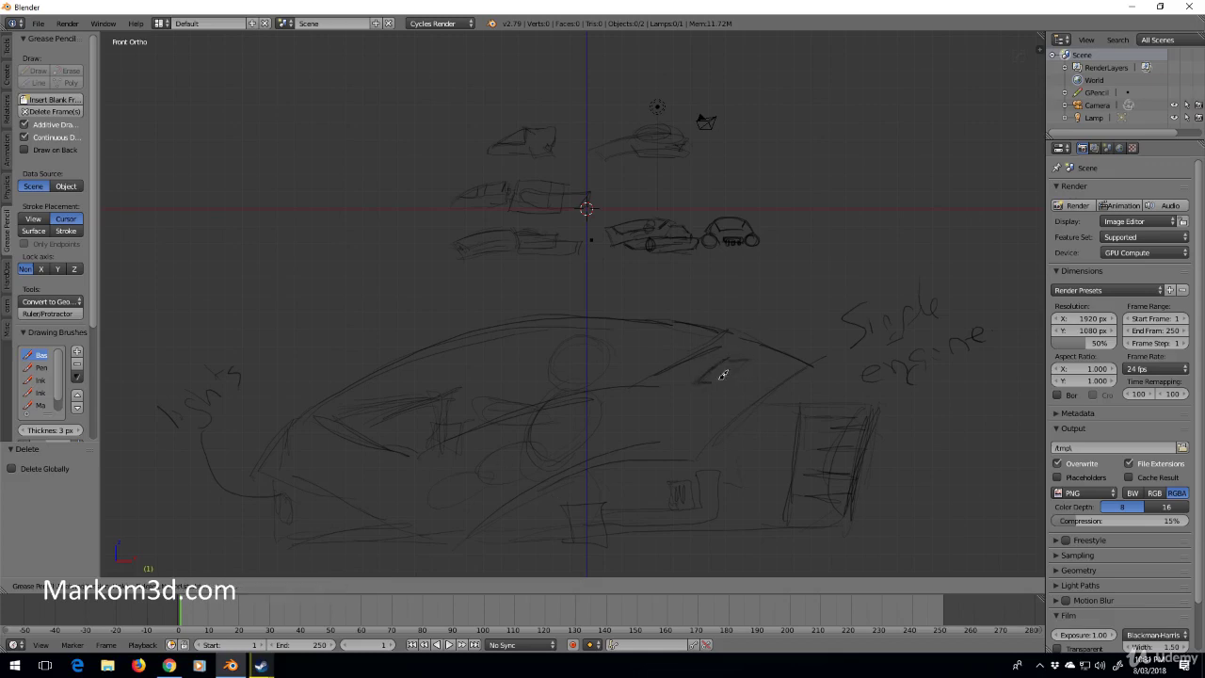
mouse_move(275, 545)
mouse_down()
mouse_move(289, 538)
mouse_move(278, 525)
mouse_move(405, 537)
mouse_up()
drag(322, 476, 444, 547)
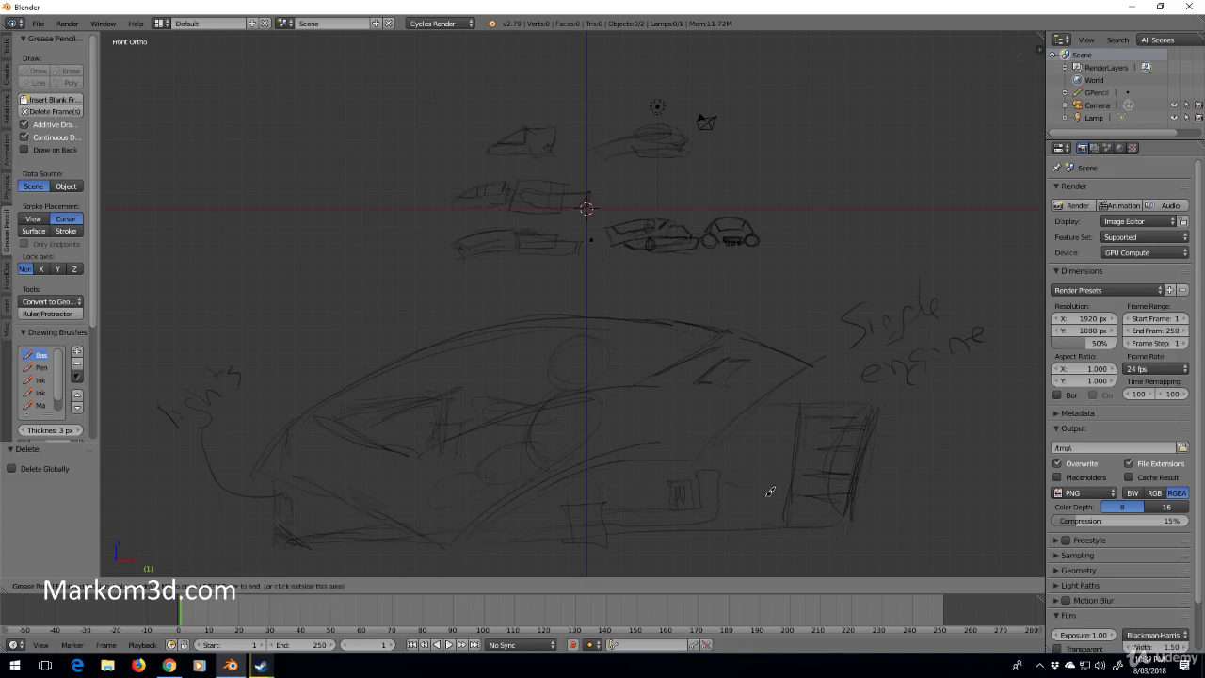
Step: Add mechanical detail between the body and the exhaust panel, and darken the rear engine block's edges
mouse_move(771, 408)
mouse_down()
mouse_move(806, 417)
mouse_move(750, 433)
mouse_move(753, 489)
mouse_move(759, 446)
mouse_move(731, 447)
mouse_move(727, 471)
mouse_move(765, 469)
mouse_up()
drag(798, 408, 788, 471)
drag(797, 411, 788, 469)
drag(878, 411, 845, 501)
mouse_move(801, 414)
mouse_down()
mouse_move(789, 528)
mouse_move(839, 524)
mouse_up()
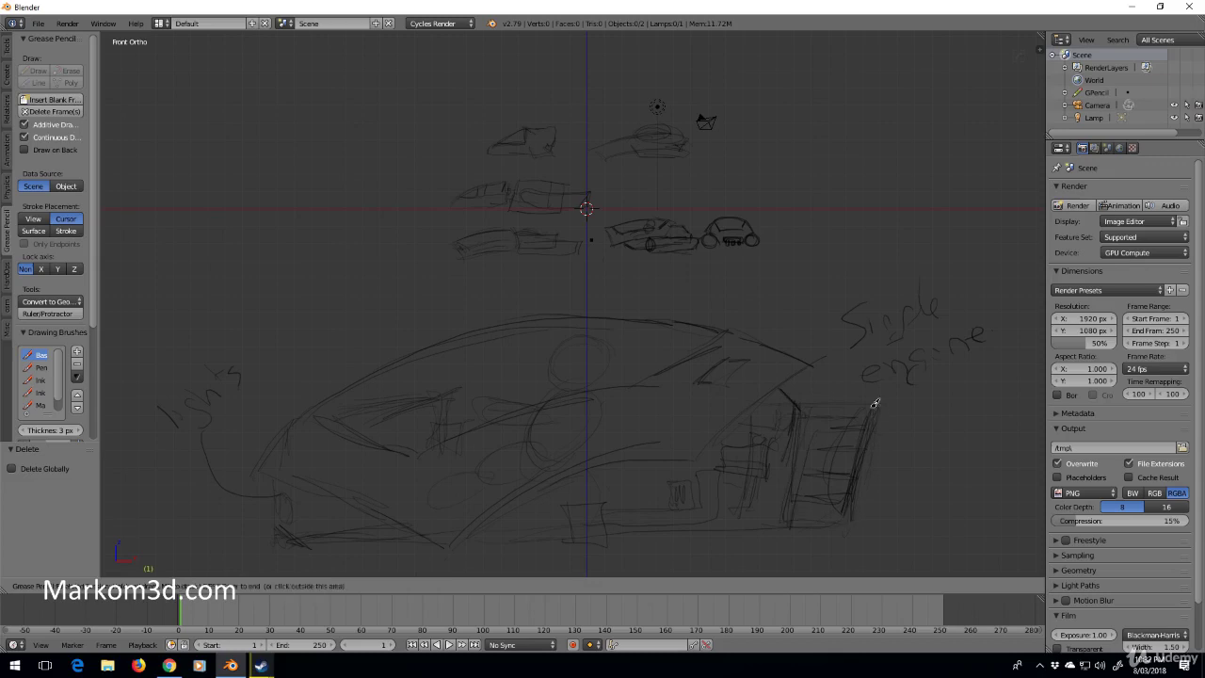
drag(873, 408, 851, 513)
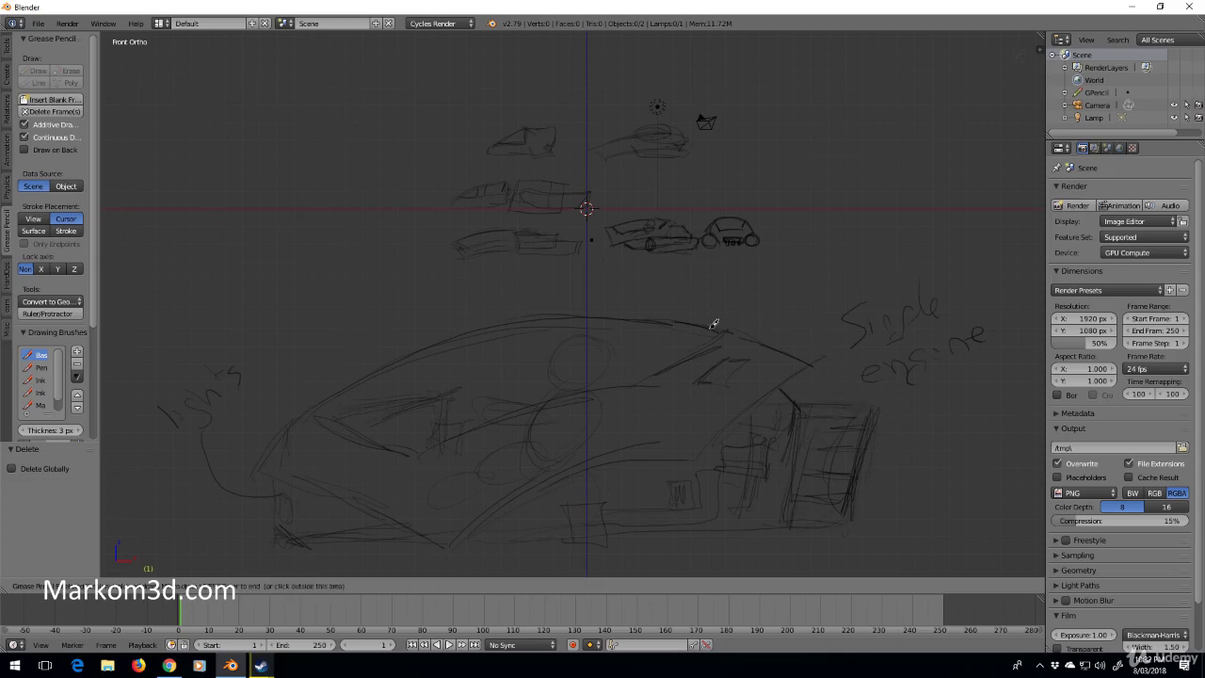